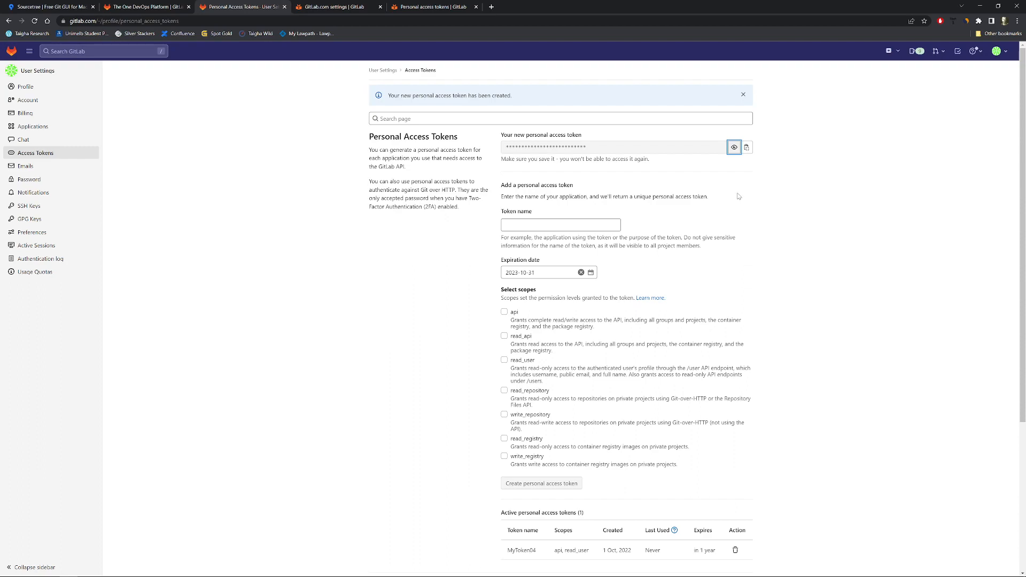
Copy the new MyToken04 personal access token from GitLab and return to Sourcetree
scroll(493, 531, down, 3)
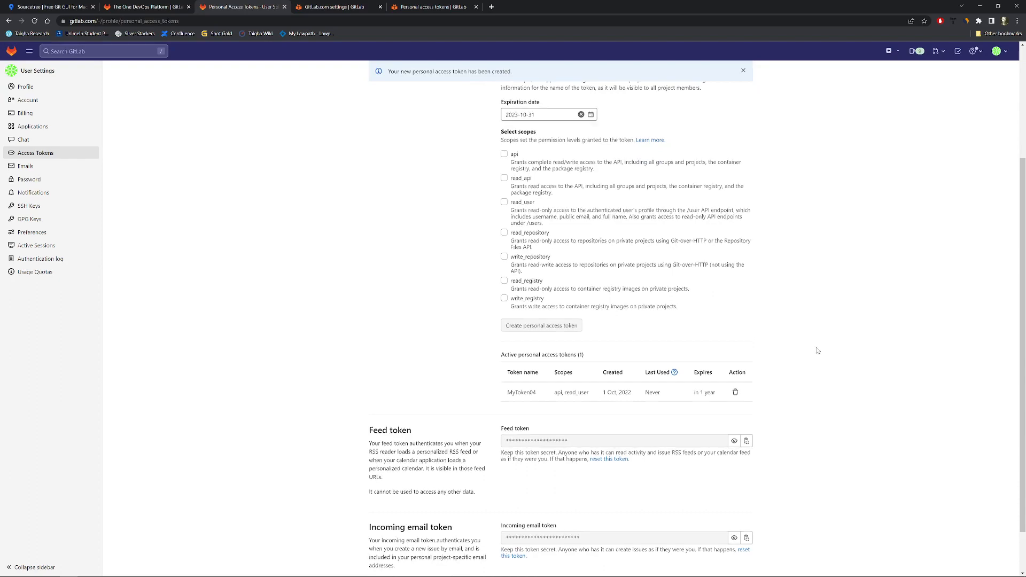
scroll(820, 351, up, 3)
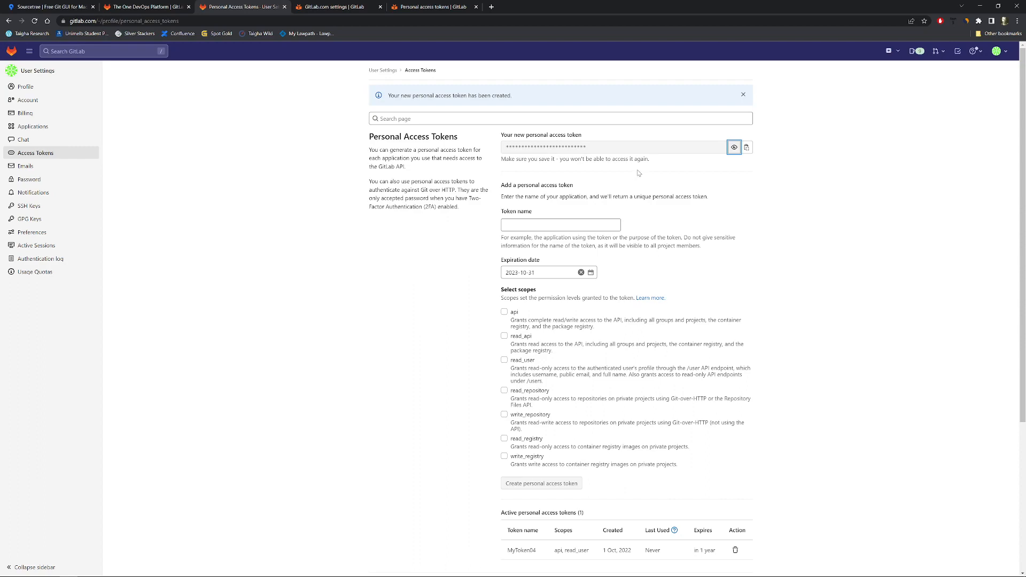
click(747, 148)
key(alt+Tab)
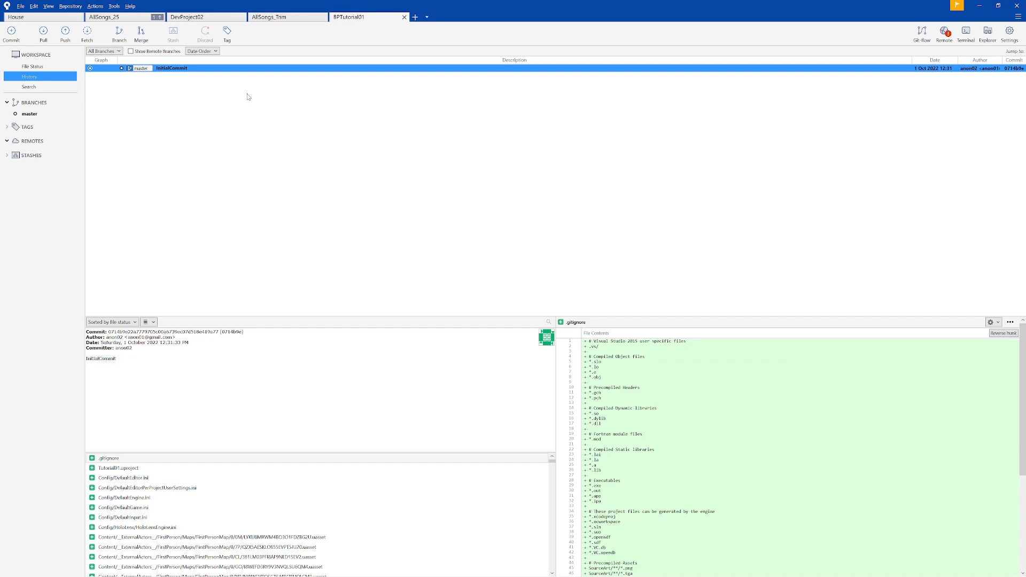
Open Tools > Options on the Authentication tab to add a hosting account
click(114, 7)
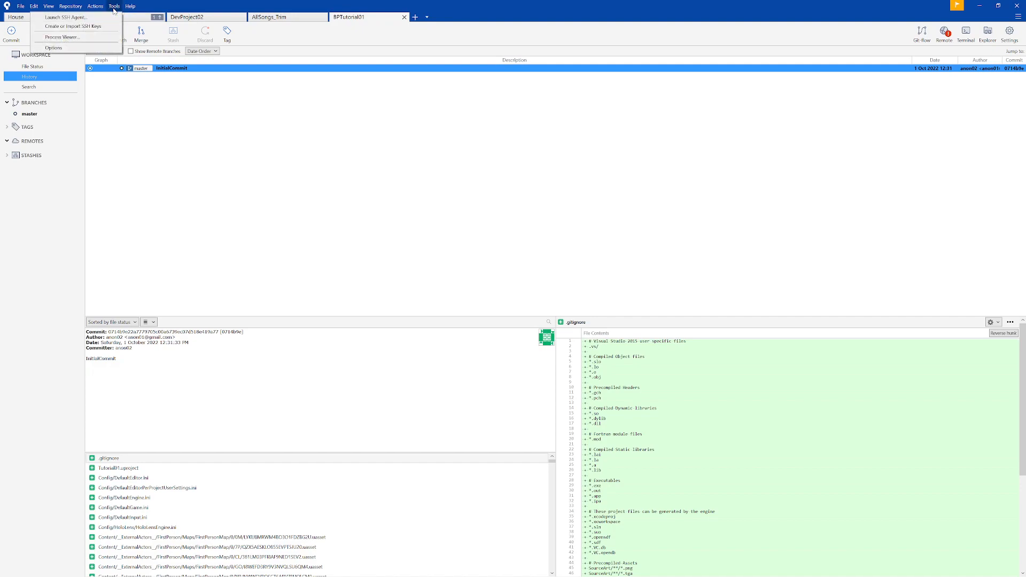
click(63, 48)
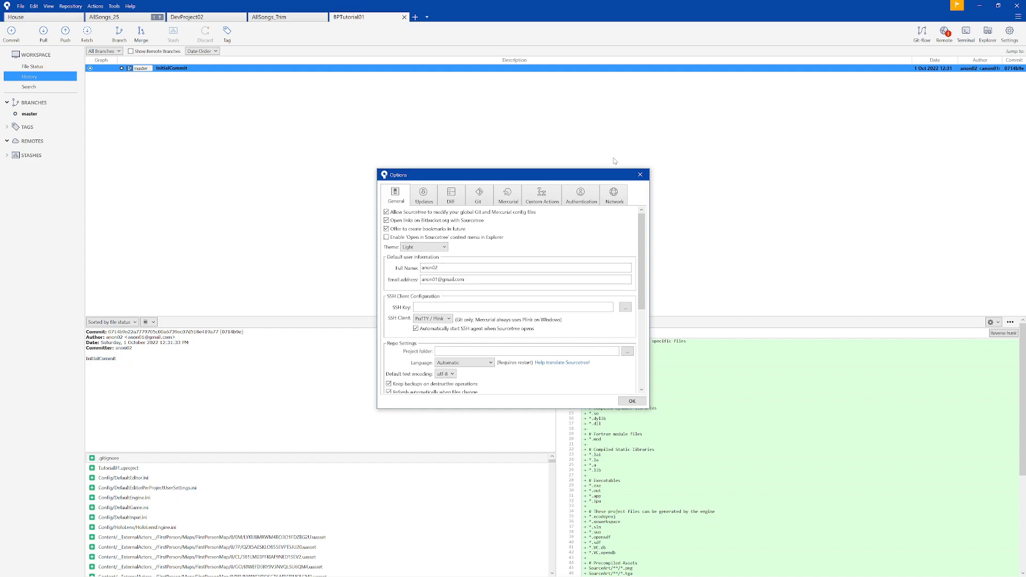
click(581, 197)
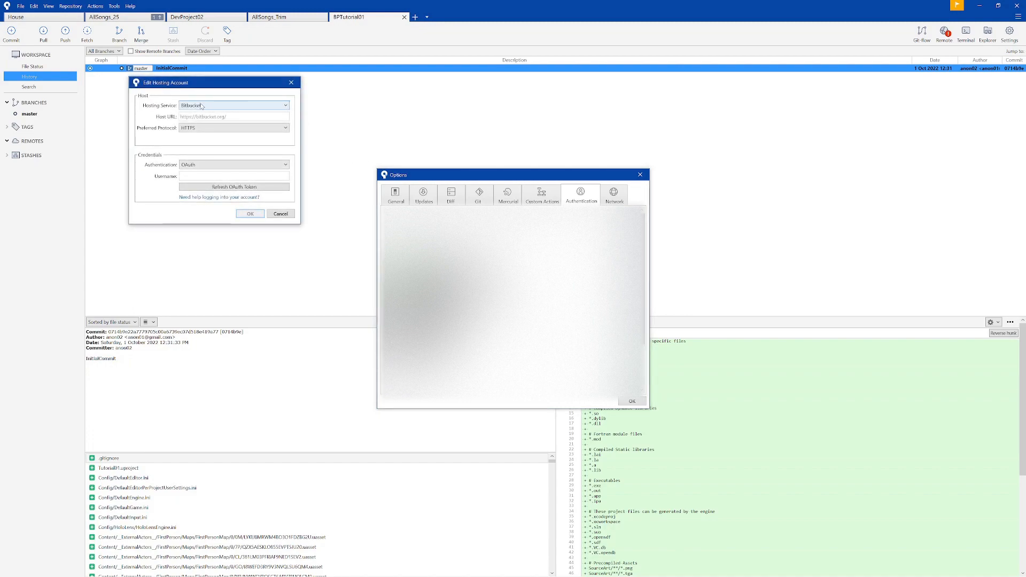
Set the hosting service to GitLab with Personal Access Token and request a new token
click(284, 107)
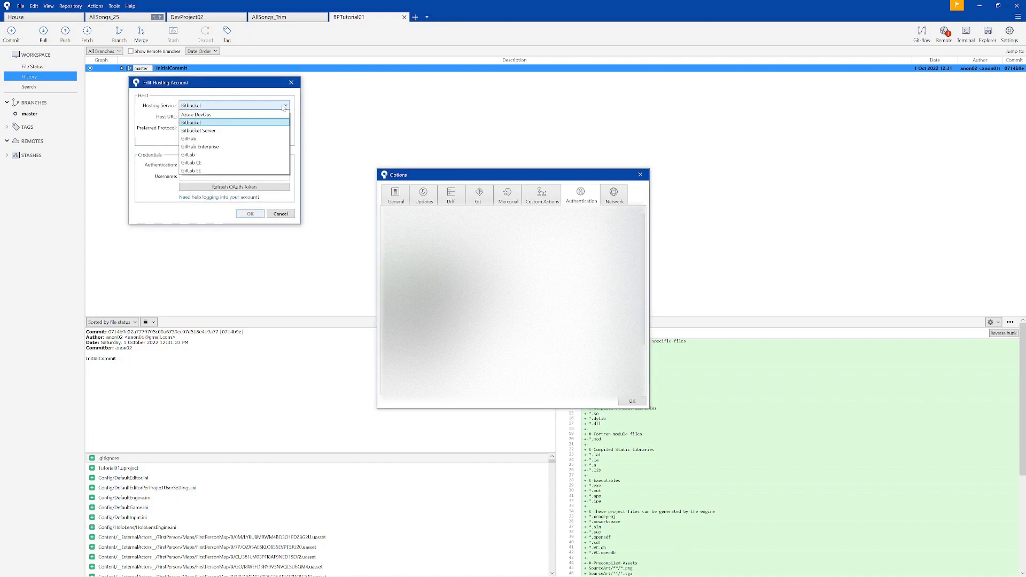
click(199, 155)
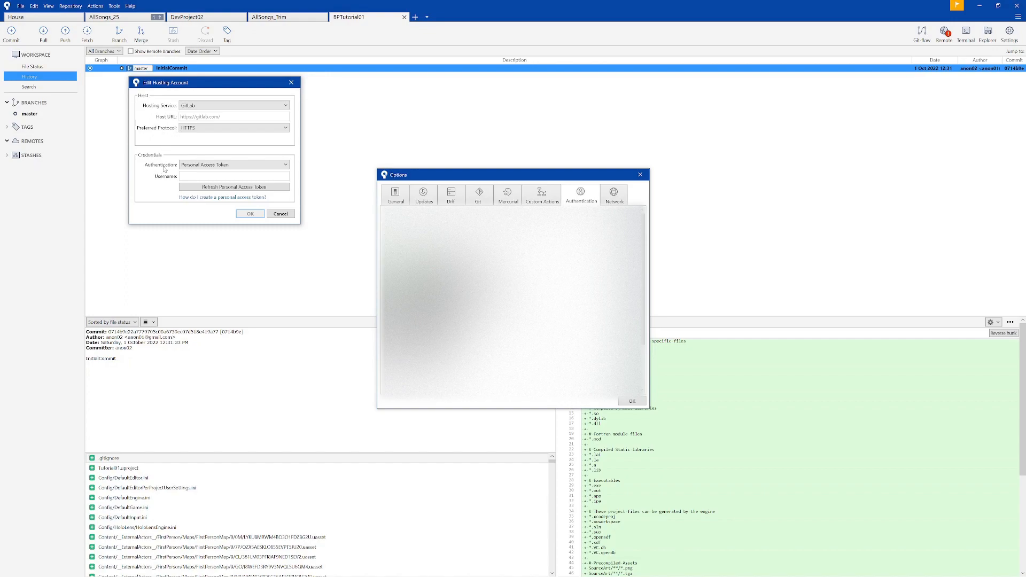
click(230, 188)
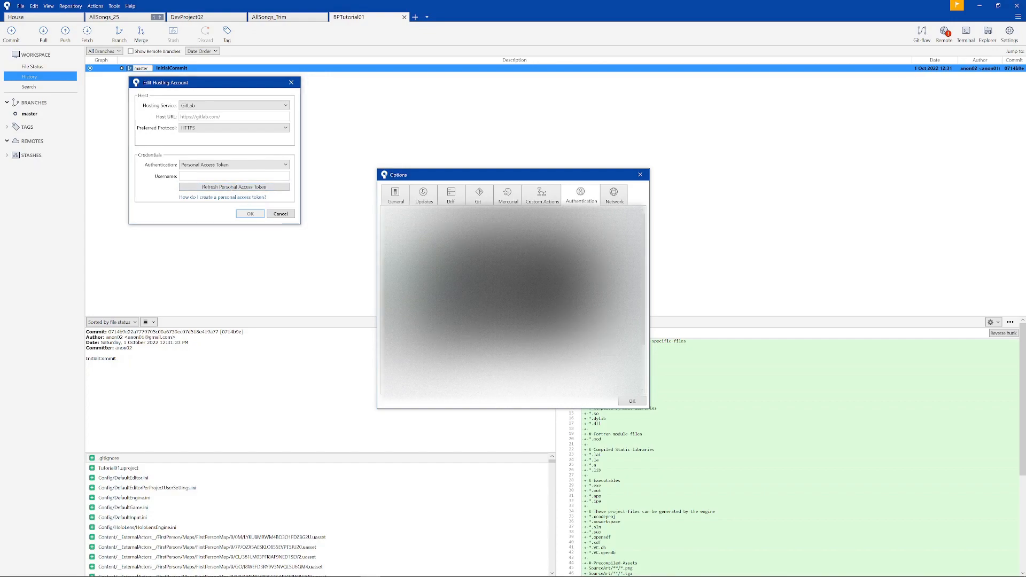
drag(226, 251, 204, 247)
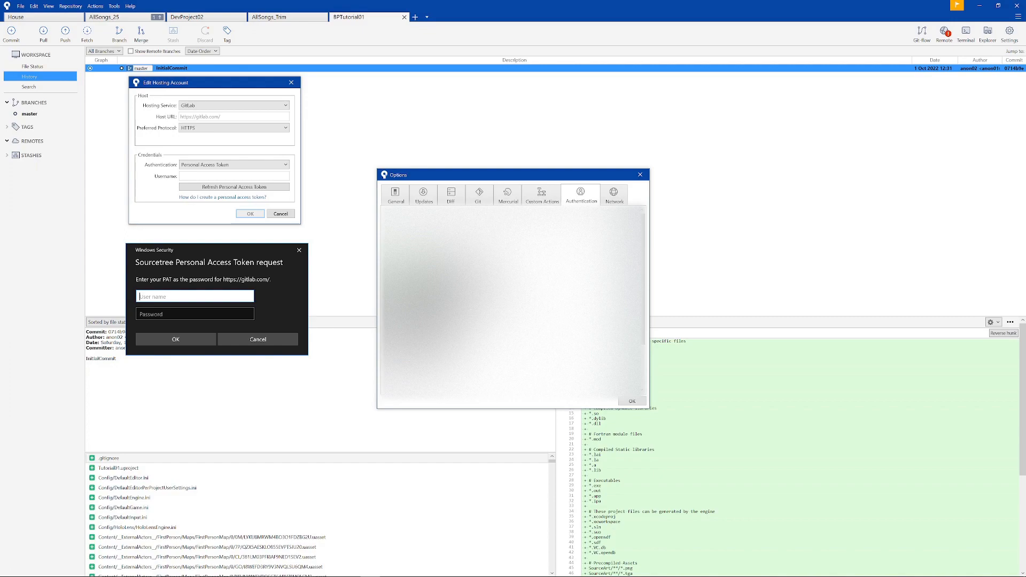
Enter the GitLab username in the token prompt, then go back to GitLab's Access Tokens page
text(a)
key(BackSpace)
text(Chi)
text(is)
text(Nelson)
text(Torrens)
click(195, 314)
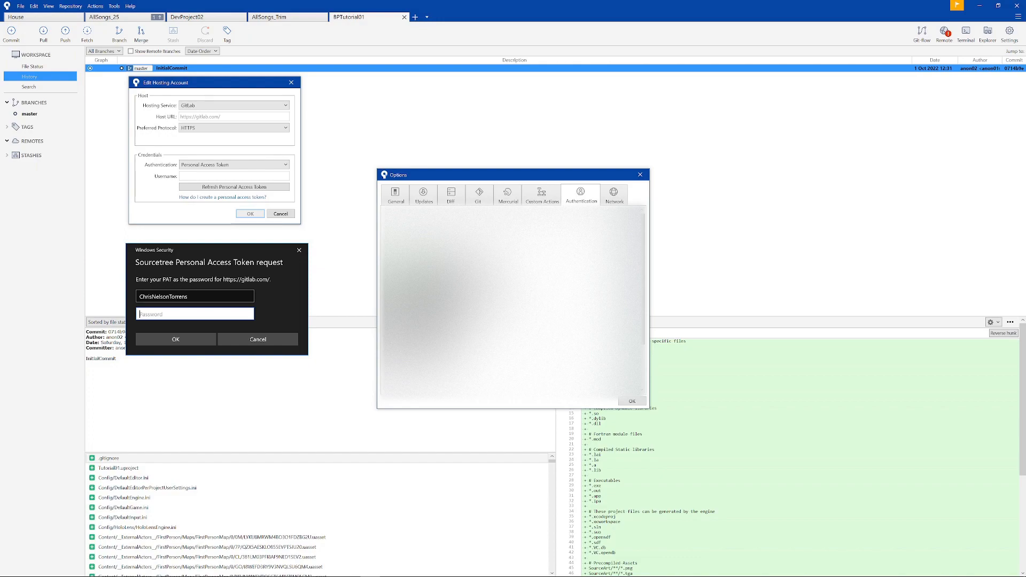
key(alt+Tab)
key(Tab)
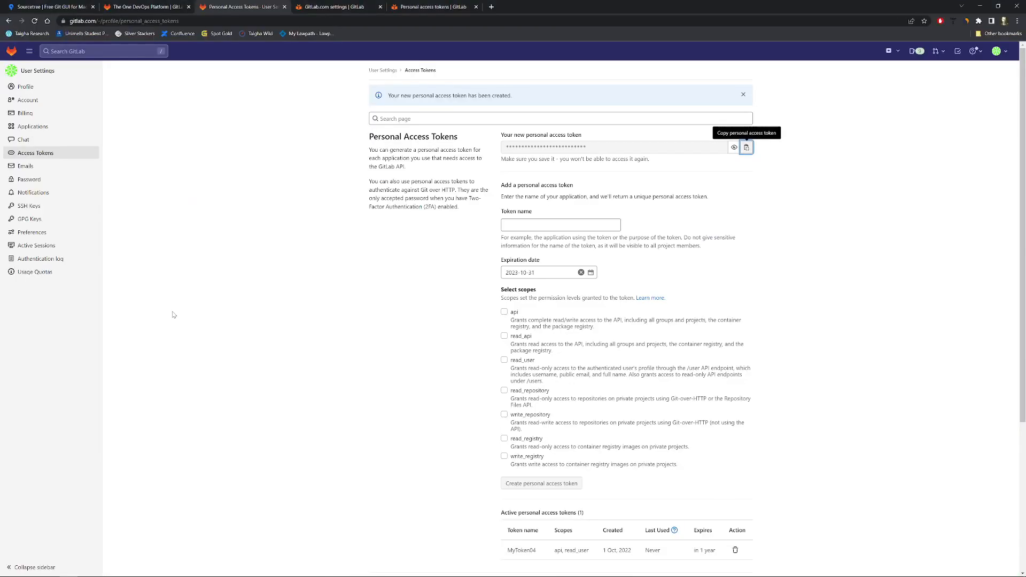
Paste the copied GitLab token as the password and submit the token prompt
click(747, 148)
key(alt+Tab)
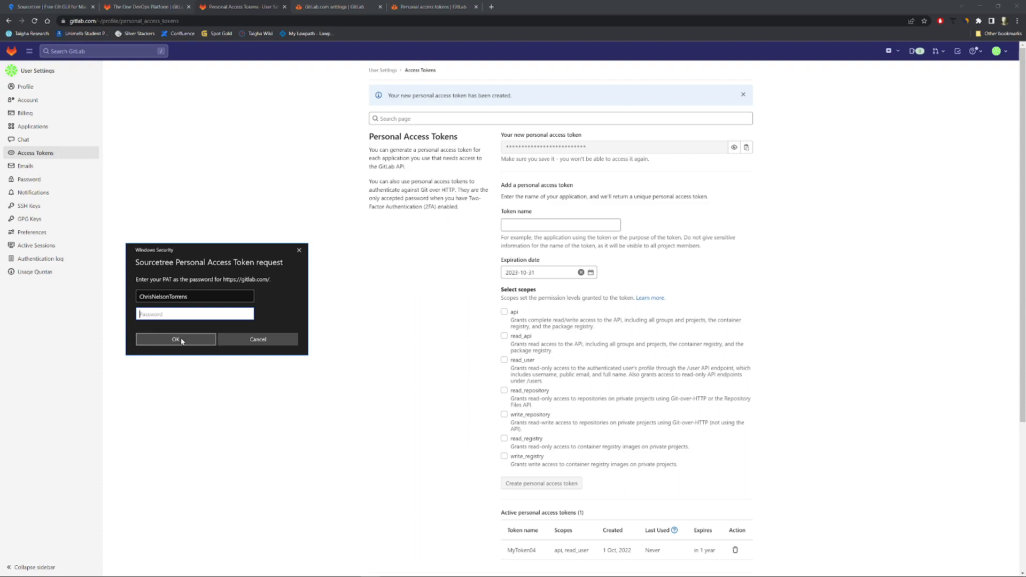
key(ctrl+v)
click(179, 341)
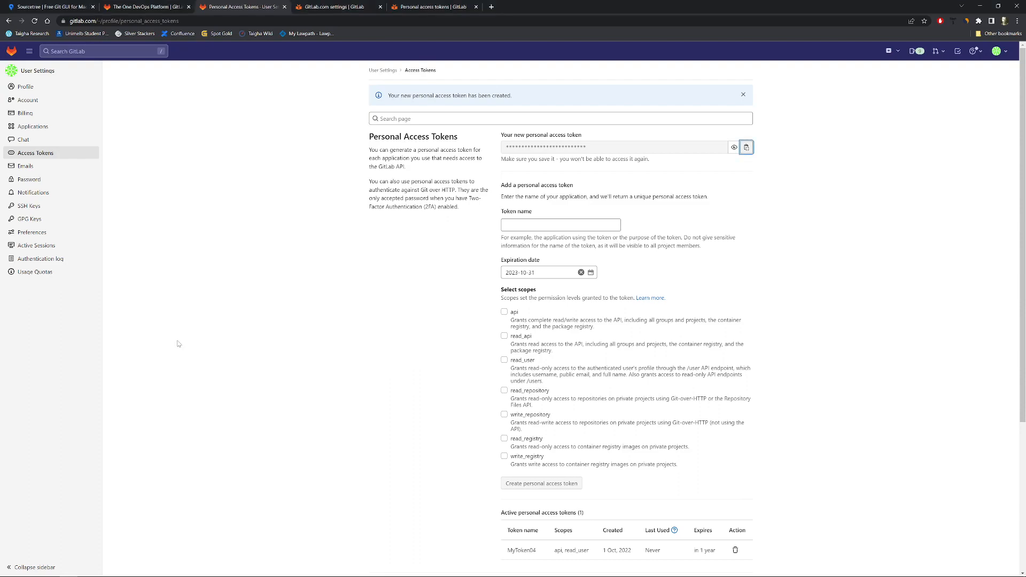
key(alt+Tab)
key(alt+Tab)
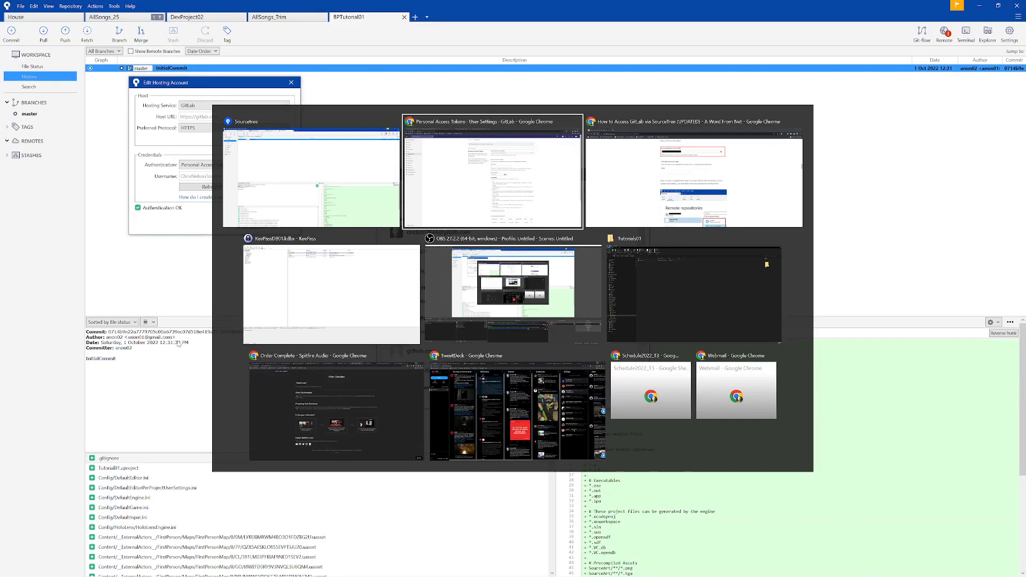
Save the authenticated GitLab hosting account and close the Options dialog
click(286, 161)
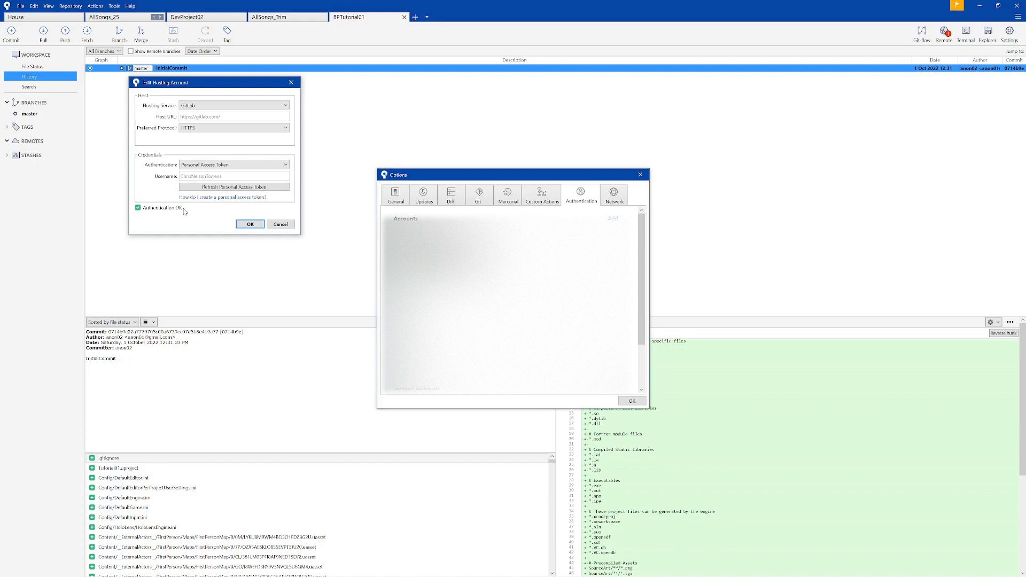
click(251, 224)
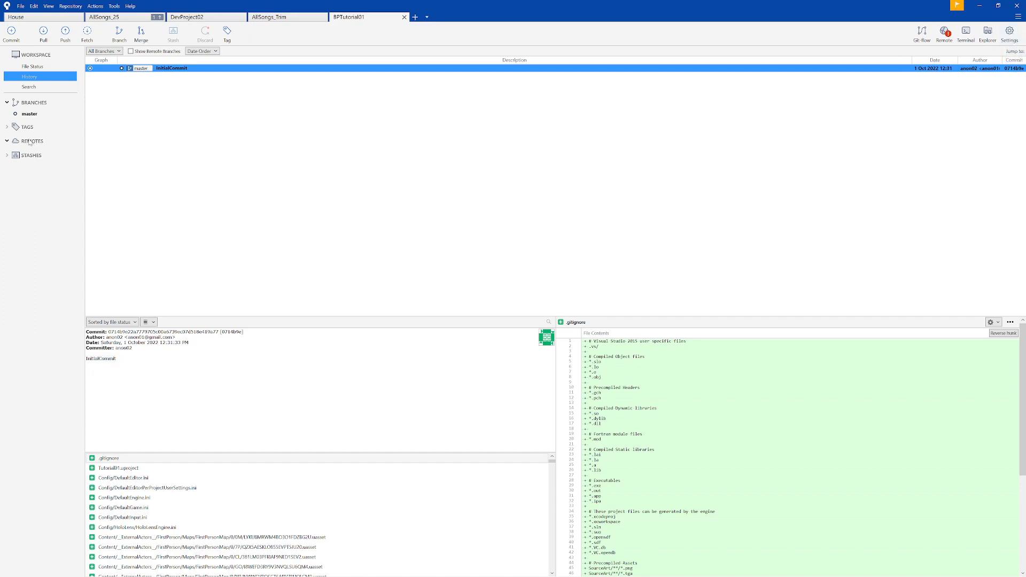
Add a new remote in Repository Settings using the GitLab account, then switch to GitLab
click(1009, 34)
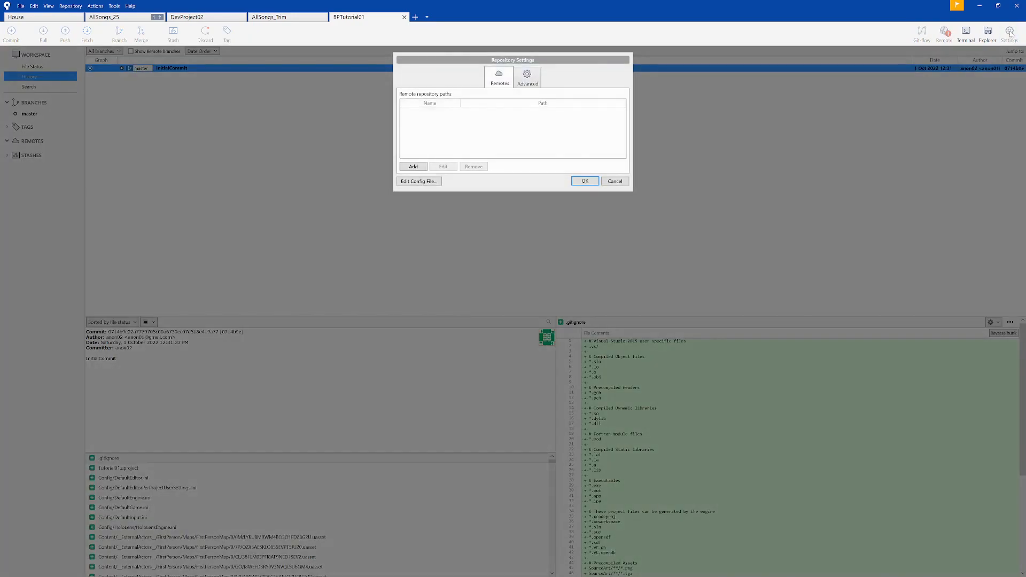
click(413, 166)
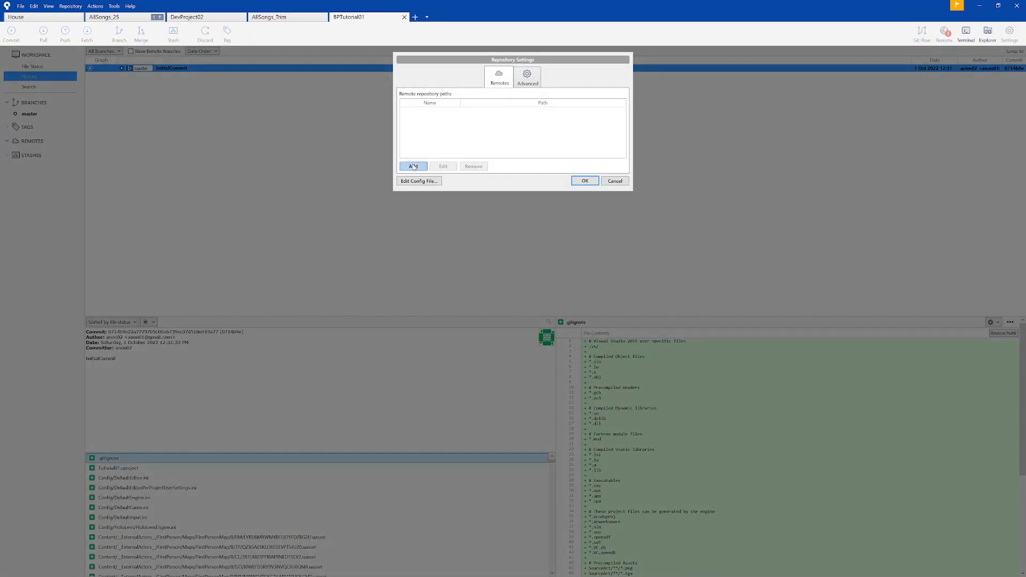
click(442, 131)
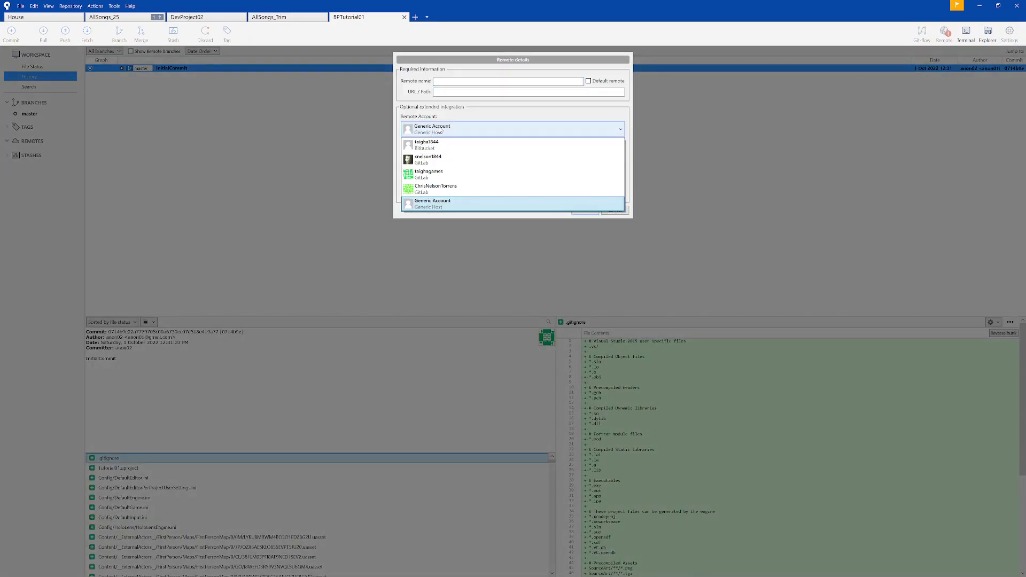
click(433, 189)
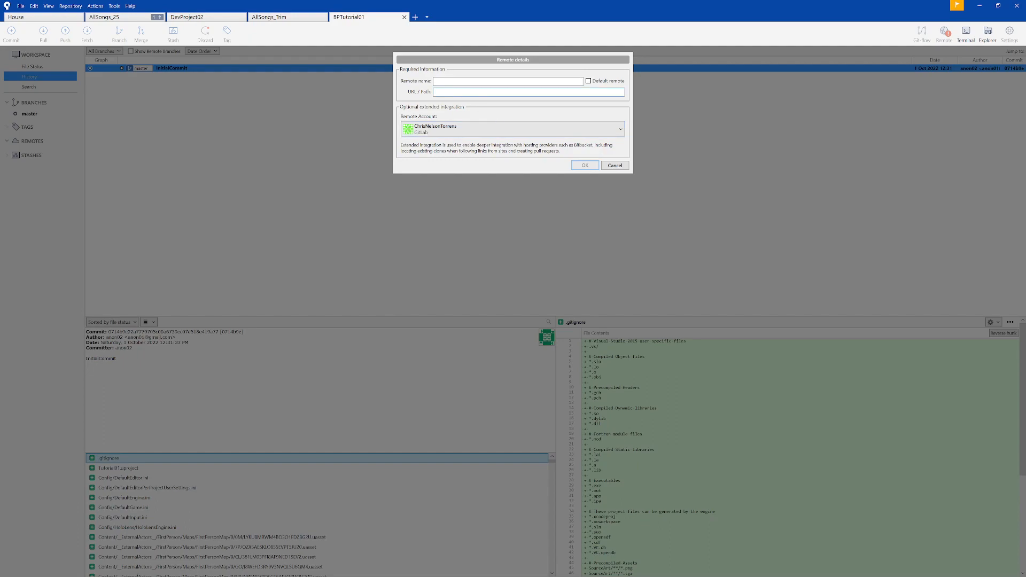
key(alt+Tab)
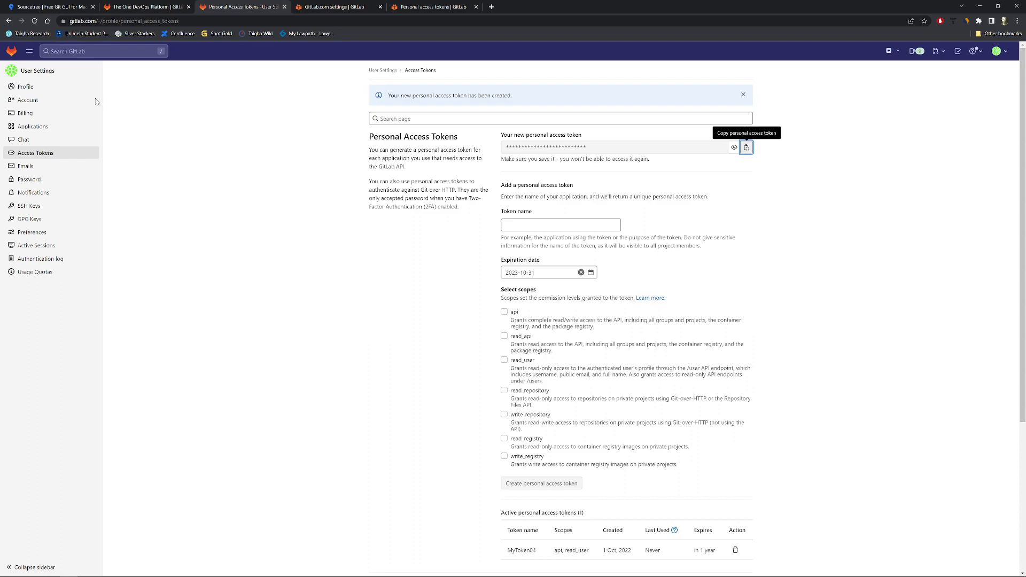
Open the Tutorials / BPTutorial project in GitLab and copy its web address
click(11, 52)
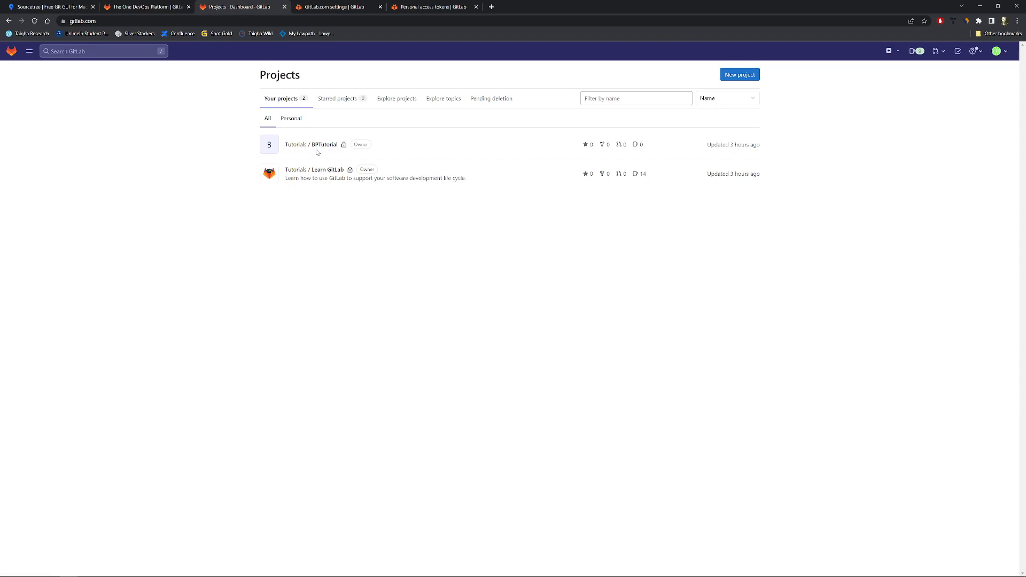
click(322, 145)
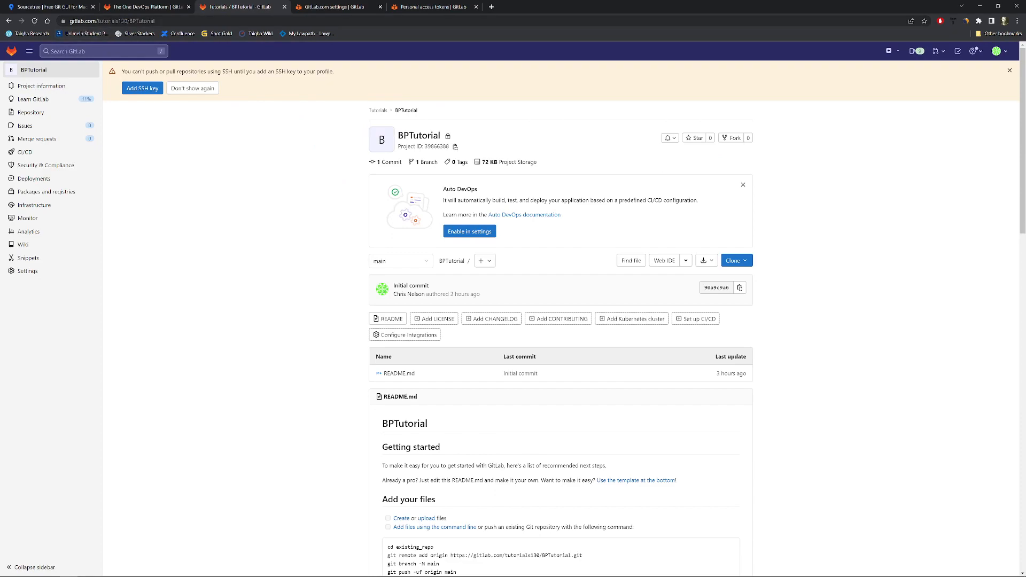
click(99, 23)
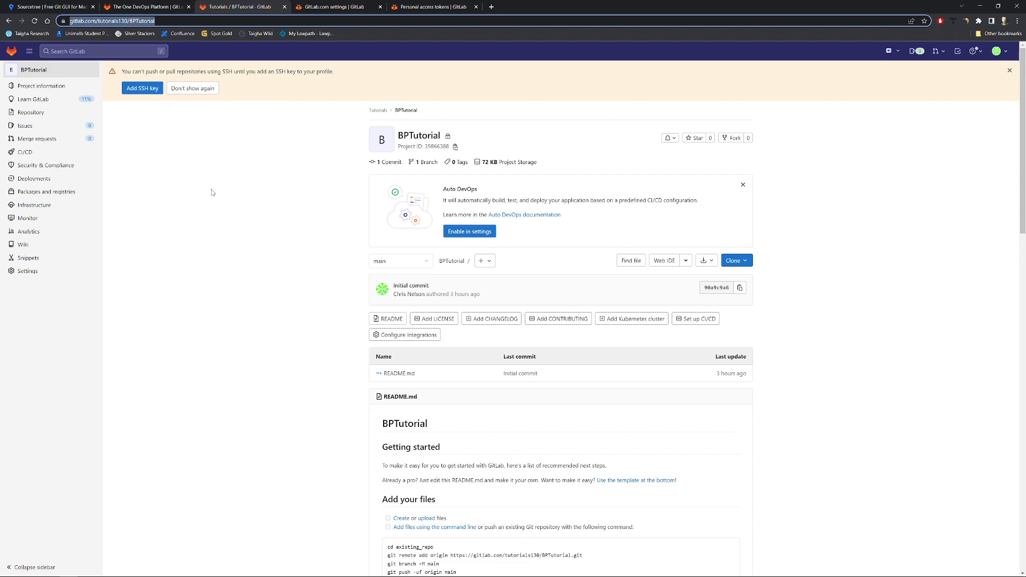
key(alt+Tab)
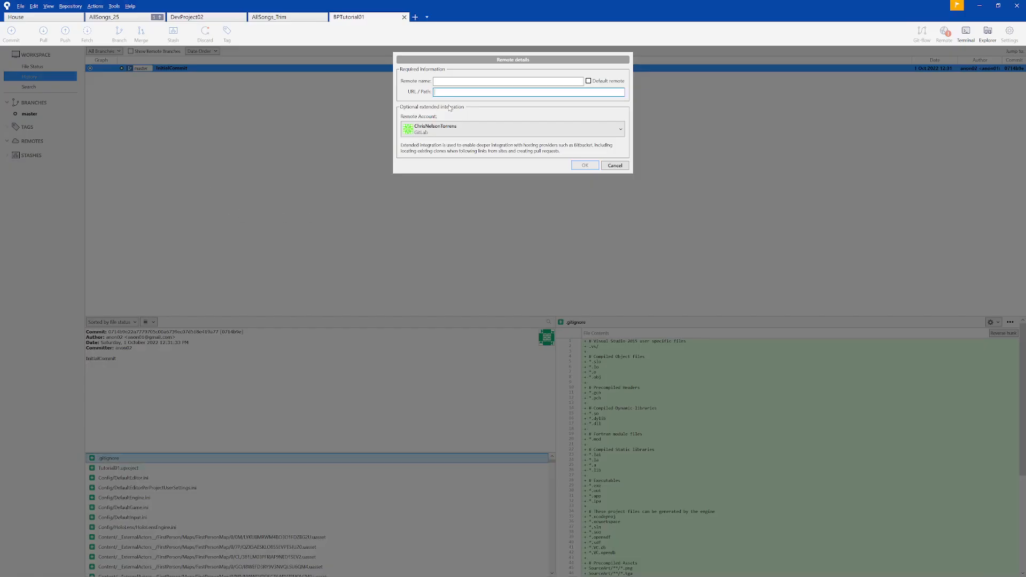
key(ctrl+v)
key(Tab)
click(513, 81)
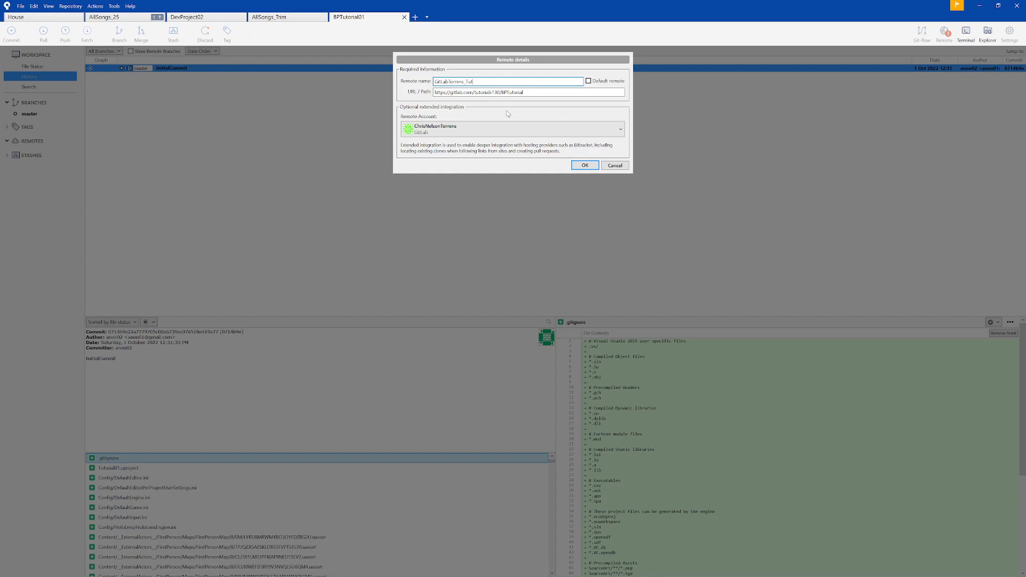
click(586, 168)
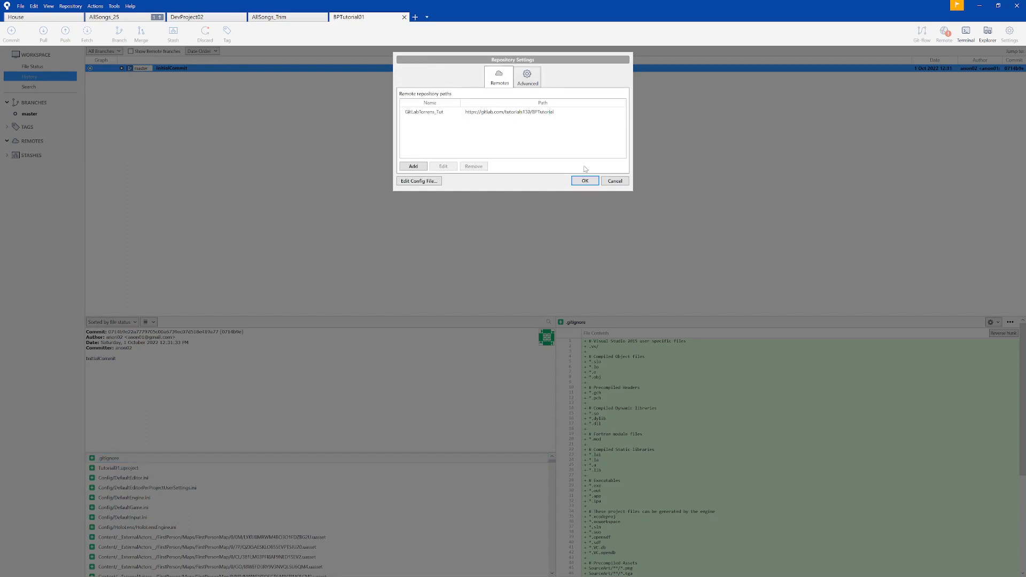
click(504, 114)
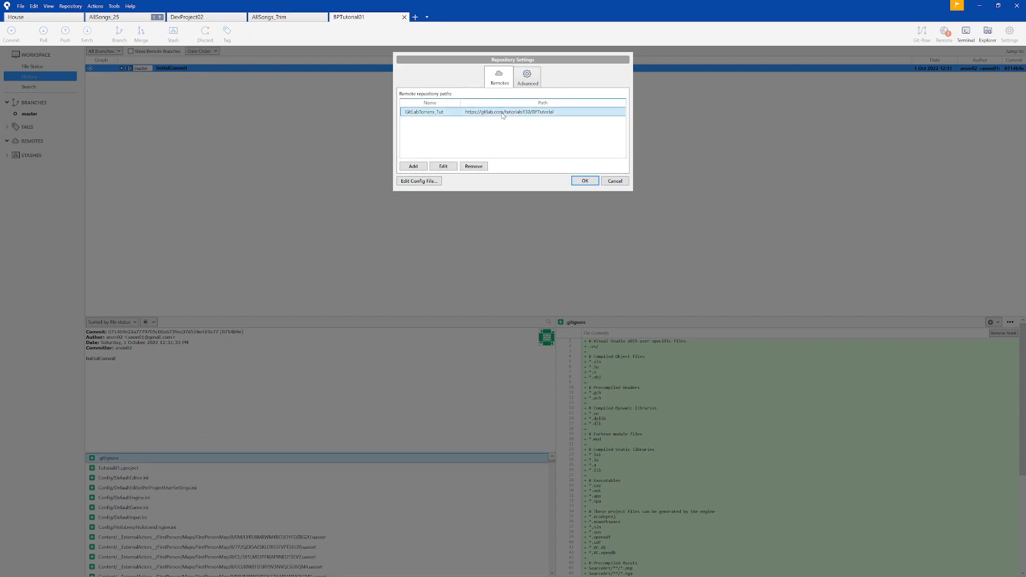
click(585, 181)
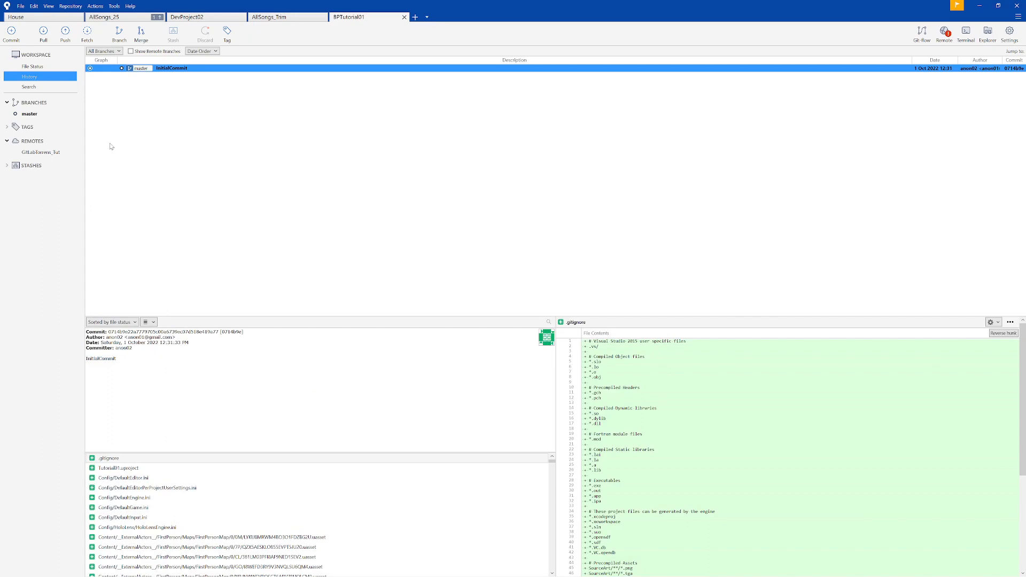
Push local master to master on GitLabTorrens_Tut with tracking enabled
right_click(40, 154)
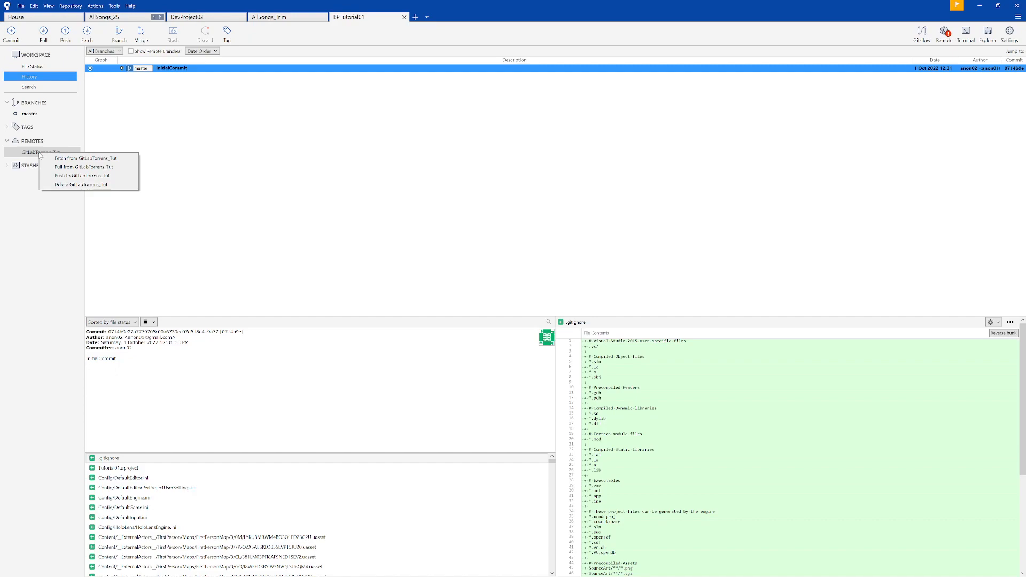
click(36, 155)
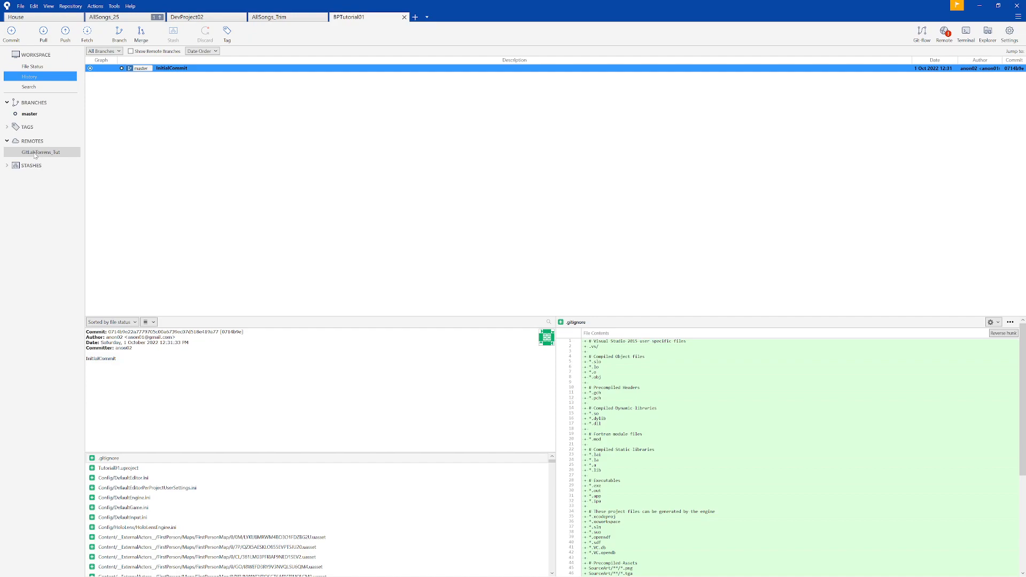
right_click(35, 155)
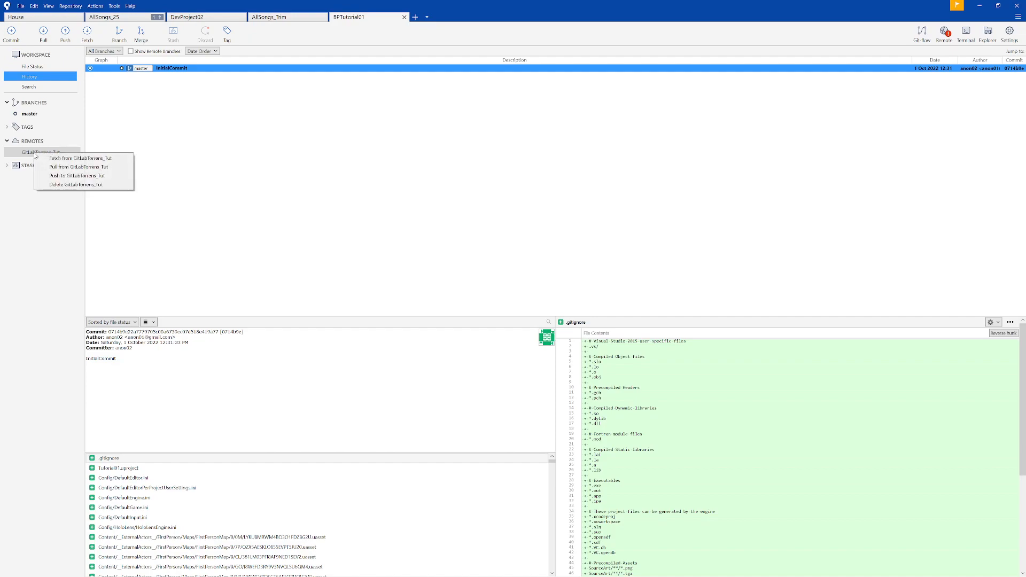
click(90, 177)
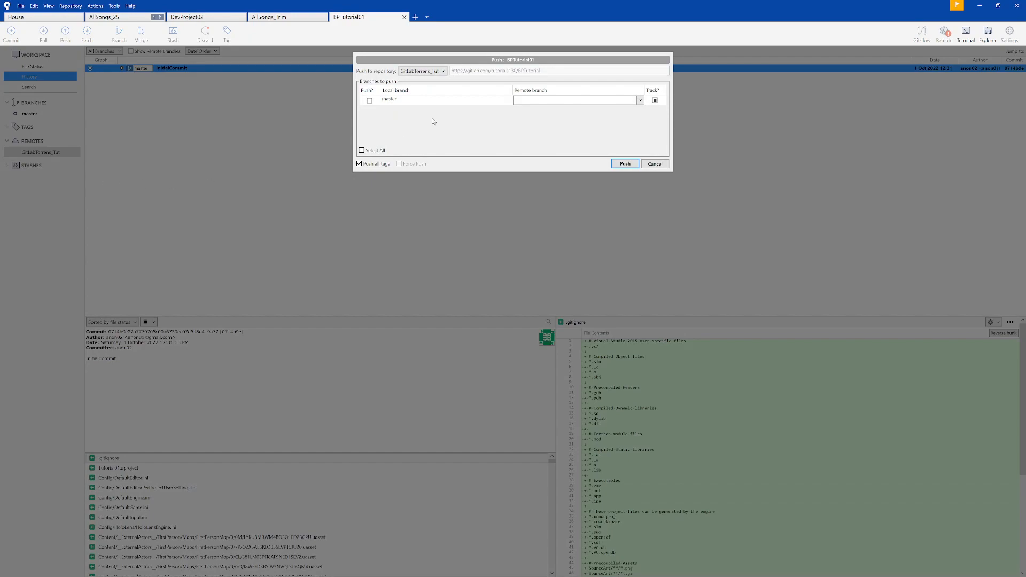
click(369, 100)
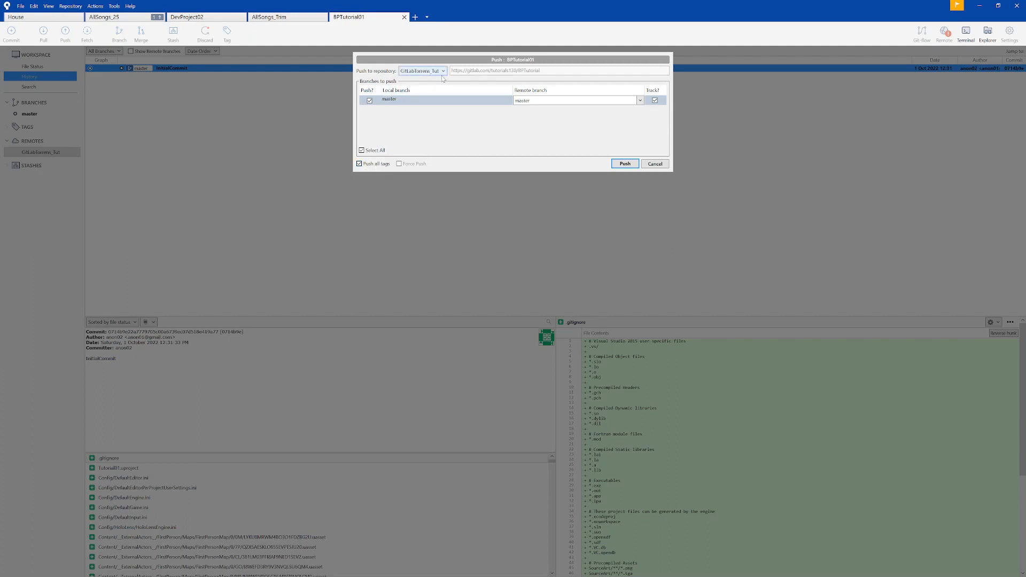
click(626, 164)
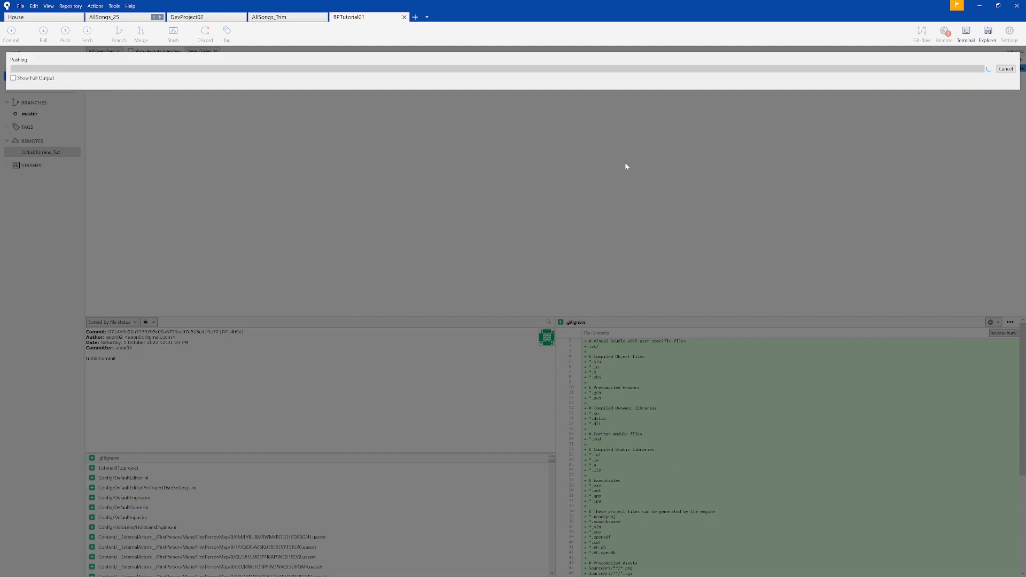